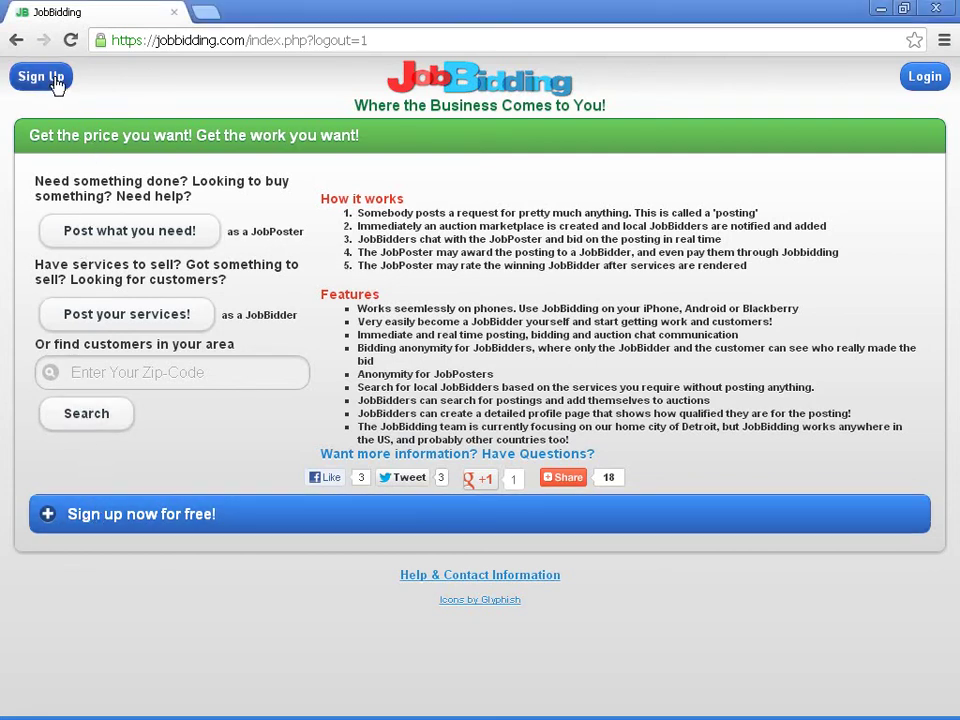
Step: Open the free sign-up form and mark the new account as a JobBidder
{"action": "left_click", "coordinate": [58, 78]}
{"action": "left_click_drag", "start_coordinate": [957, 260], "coordinate": [953, 425]}
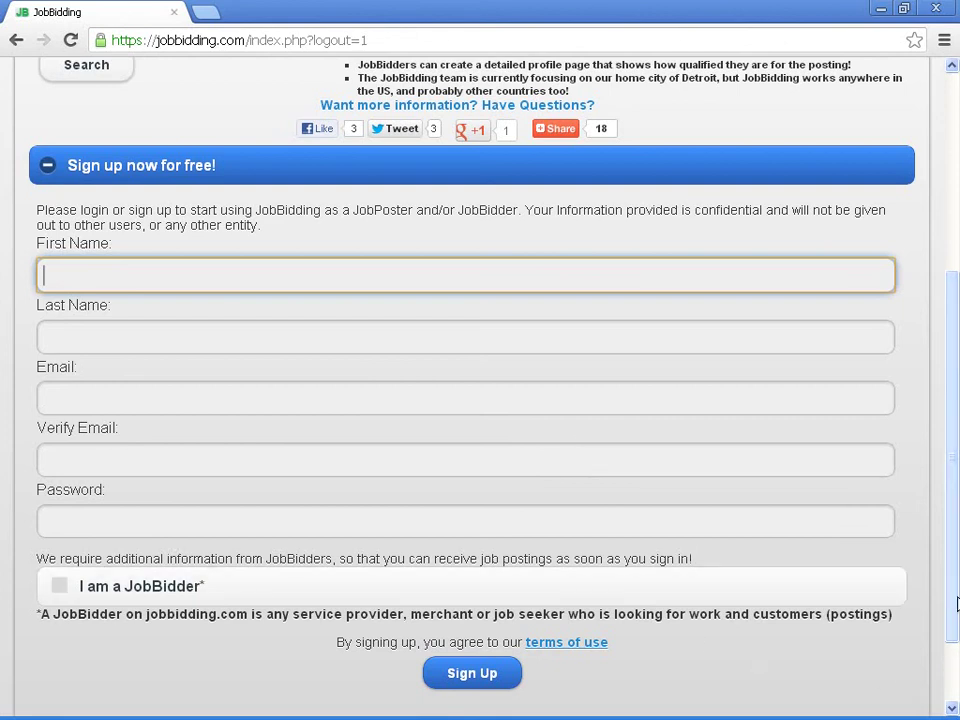
{"action": "scroll", "coordinate": [400, 500], "scroll_direction": "down", "scroll_amount": 1}
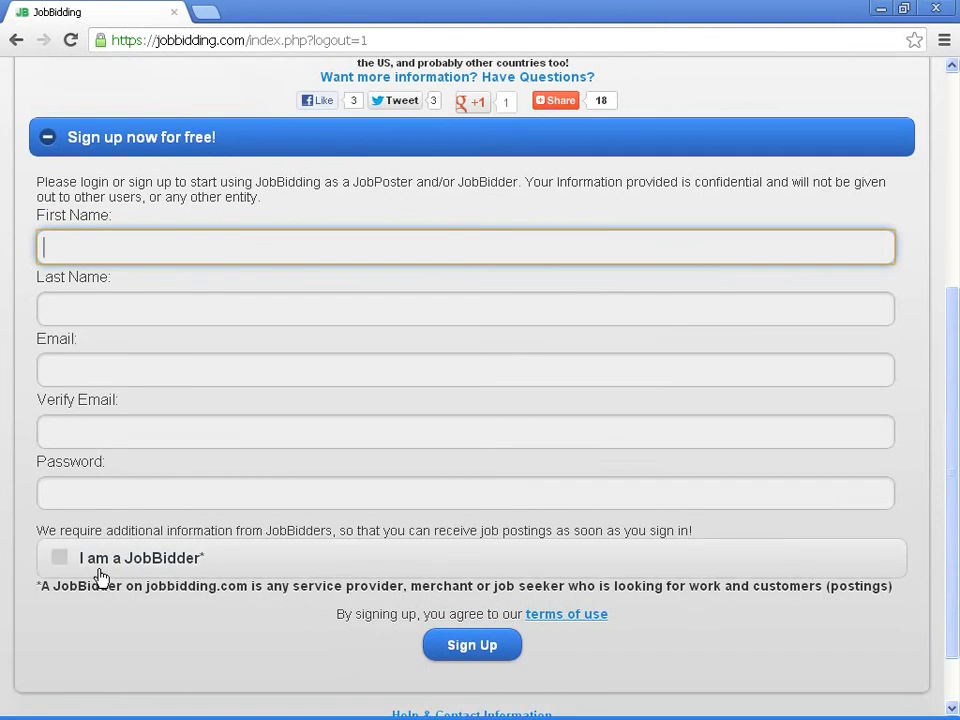
{"action": "left_click", "coordinate": [56, 560]}
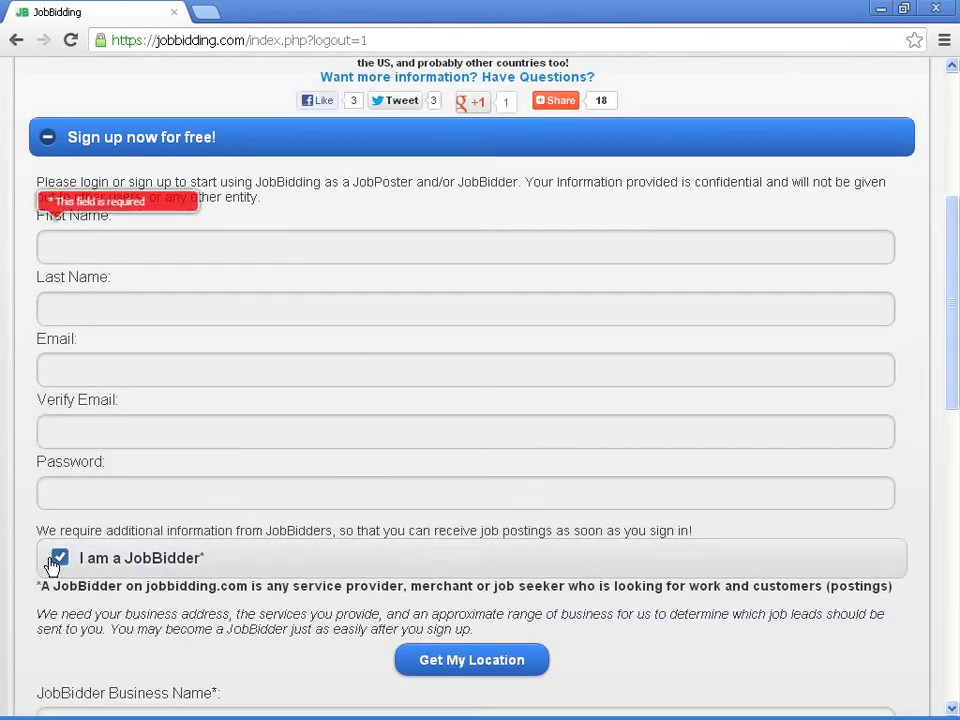
Step: Fill in the JobBidder business address automatically from the current location
{"action": "left_click_drag", "start_coordinate": [953, 288], "coordinate": [949, 414]}
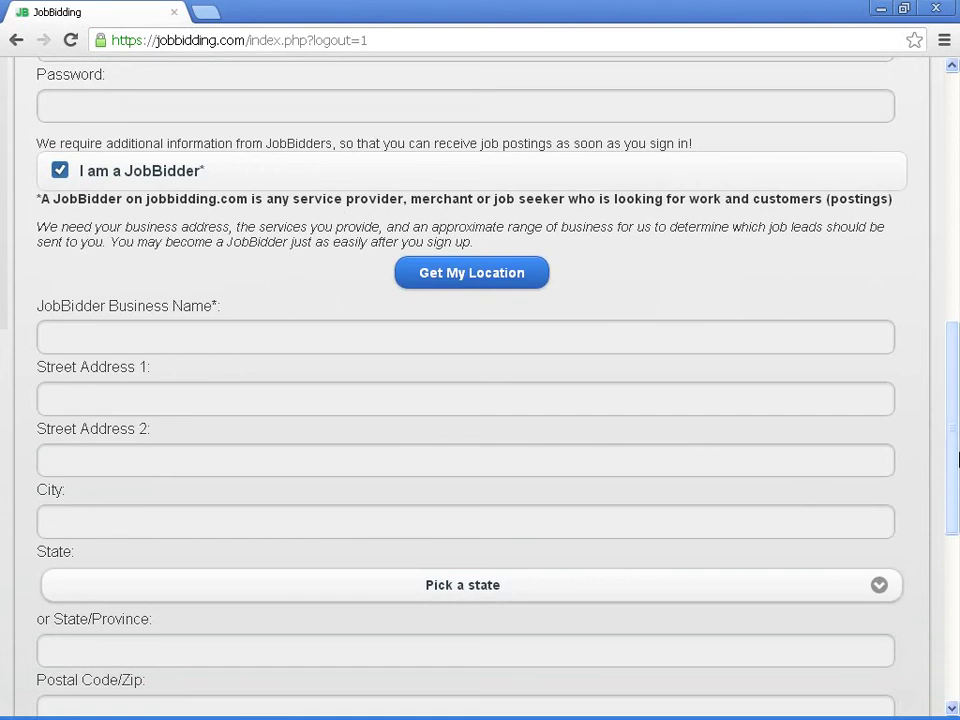
{"action": "left_click_drag", "start_coordinate": [952, 419], "coordinate": [952, 490]}
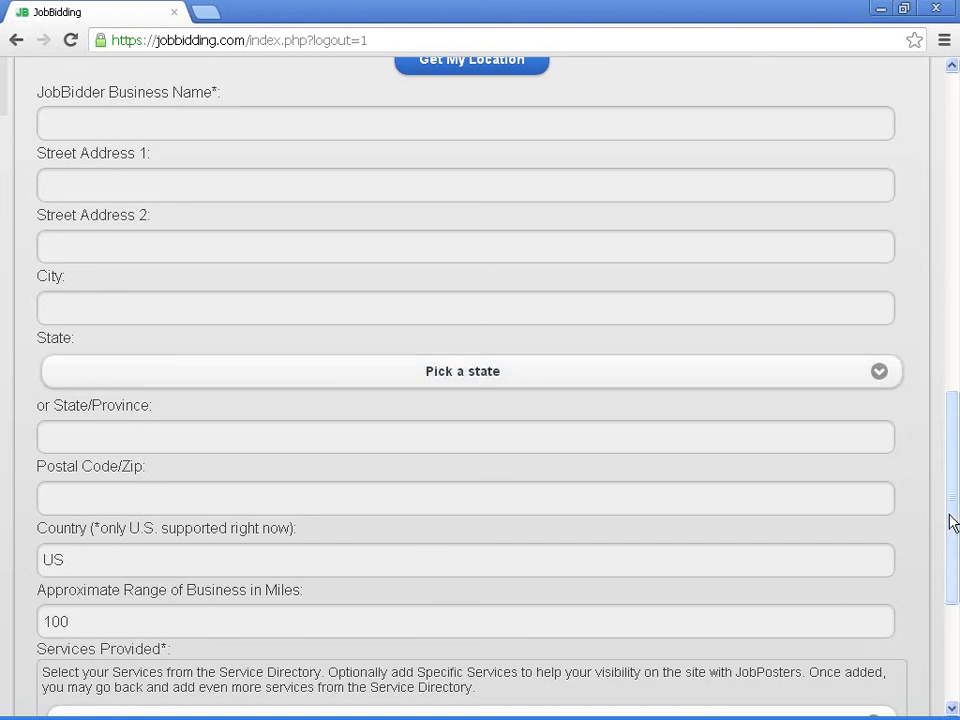
{"action": "left_click_drag", "start_coordinate": [949, 521], "coordinate": [952, 541]}
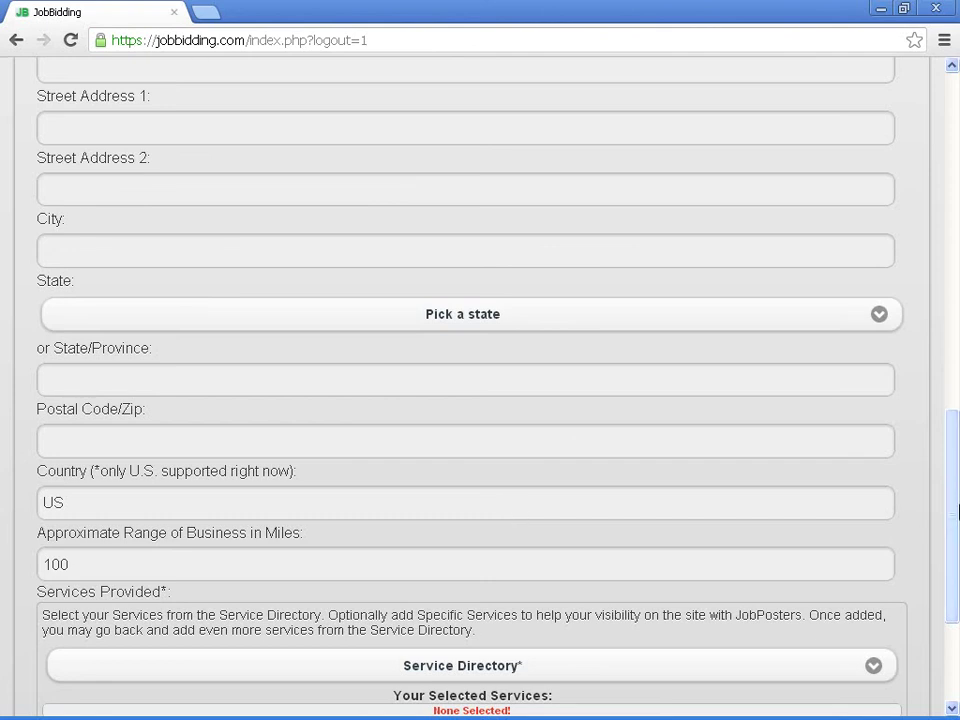
{"action": "left_click_drag", "start_coordinate": [954, 534], "coordinate": [956, 458]}
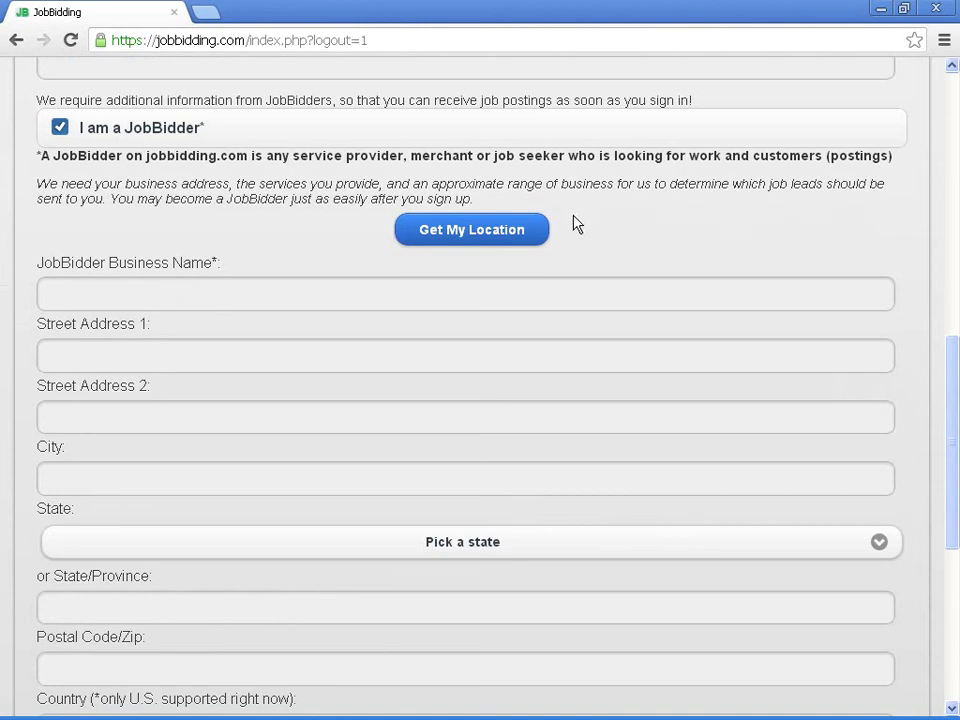
{"action": "left_click", "coordinate": [489, 240]}
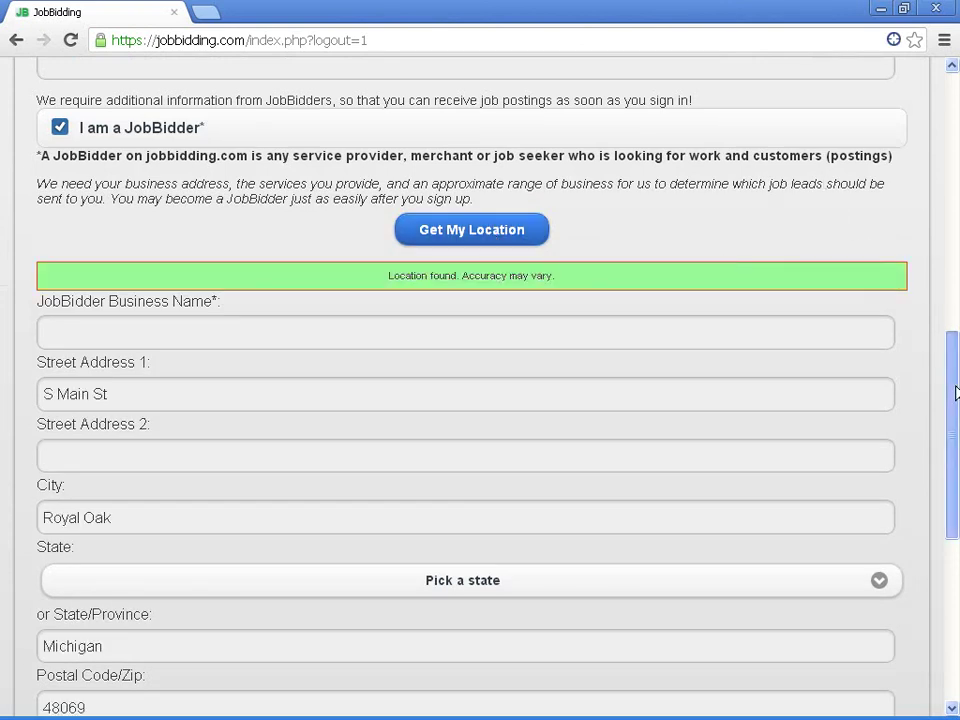
Step: View the services contact form and its Help page, expand and collapse the "What is Jobbidding?" answer, and return to the sign-up form
{"action": "left_click_drag", "start_coordinate": [955, 391], "coordinate": [951, 531]}
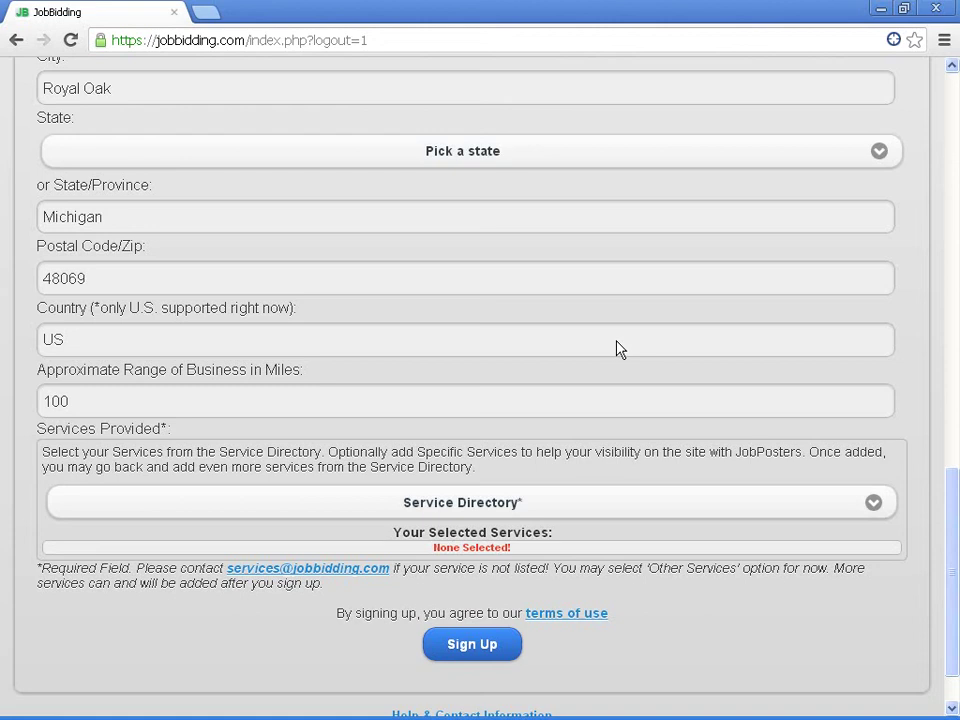
{"action": "left_click", "coordinate": [370, 571]}
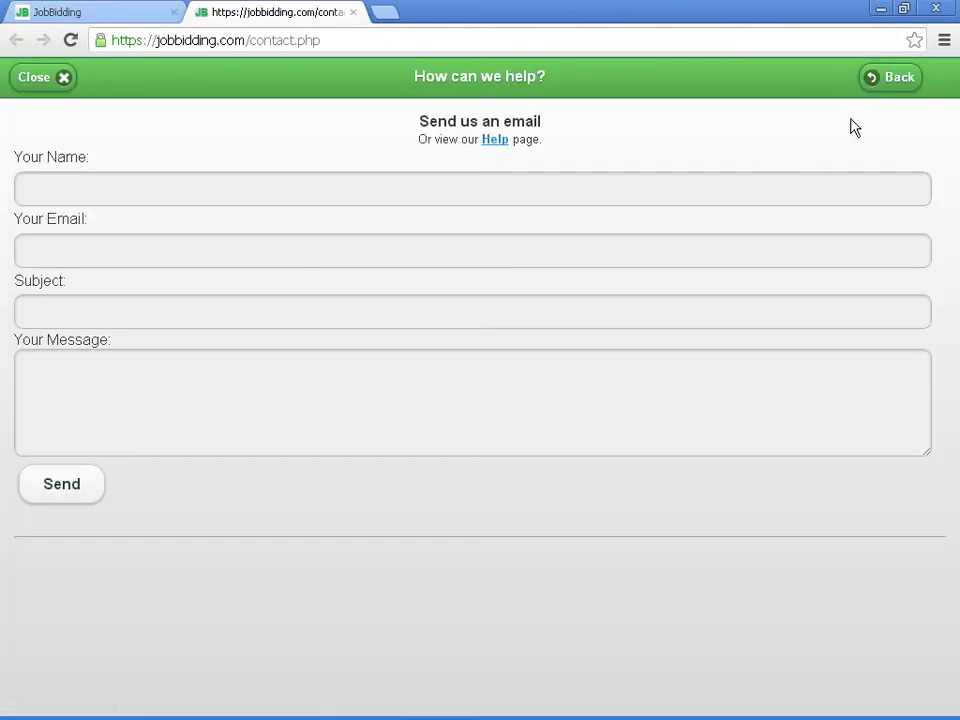
{"action": "left_click", "coordinate": [155, 365]}
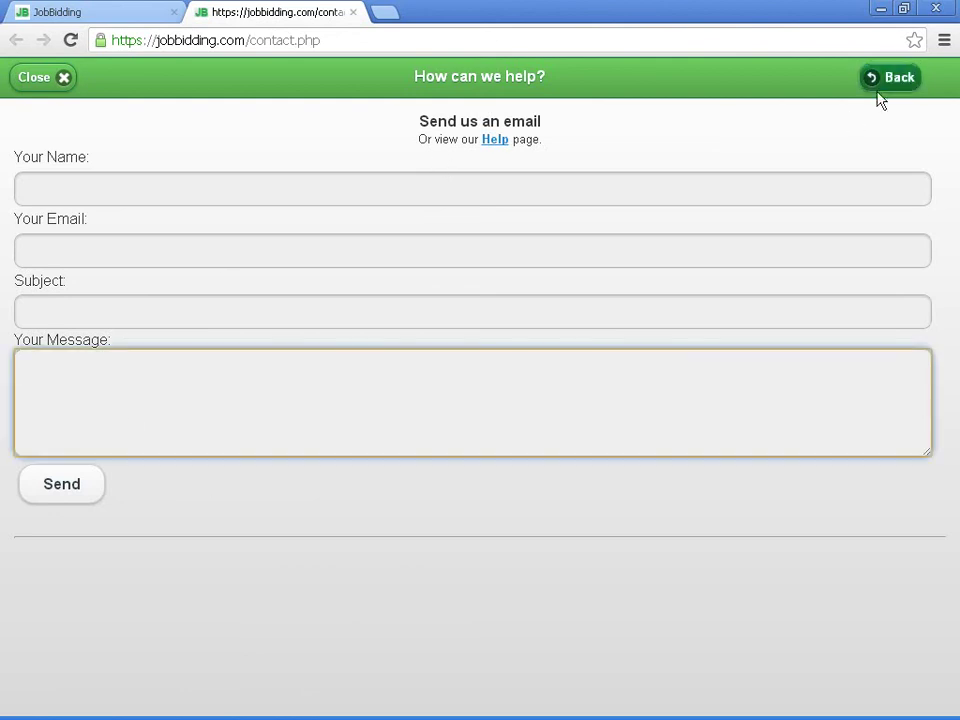
{"action": "left_click", "coordinate": [495, 140]}
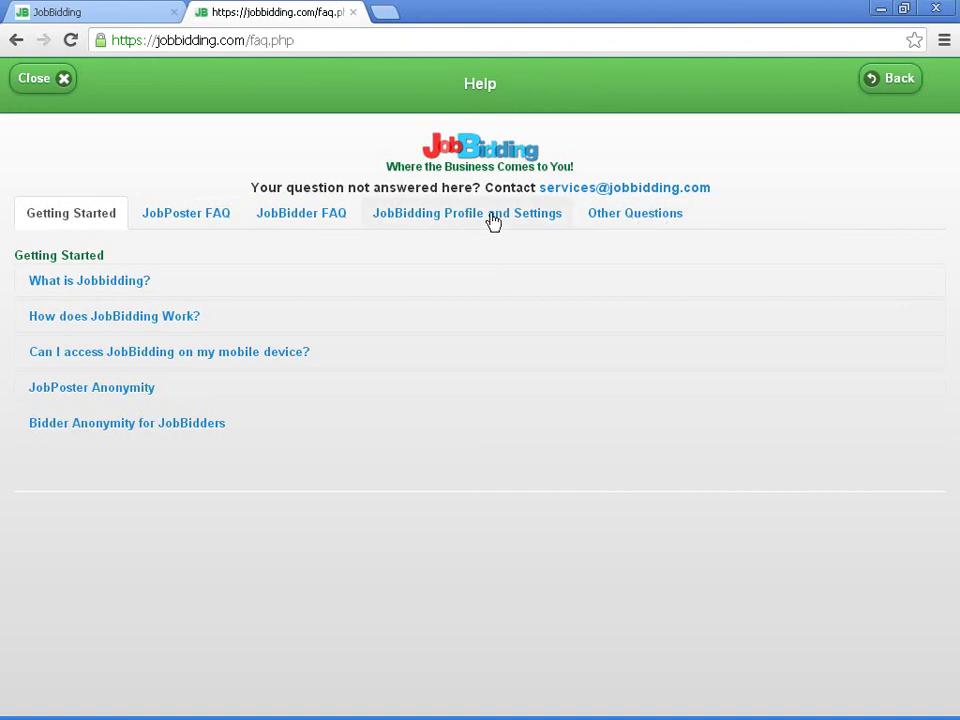
{"action": "left_click", "coordinate": [113, 284]}
{"action": "left_click", "coordinate": [113, 284]}
{"action": "left_click", "coordinate": [27, 84]}
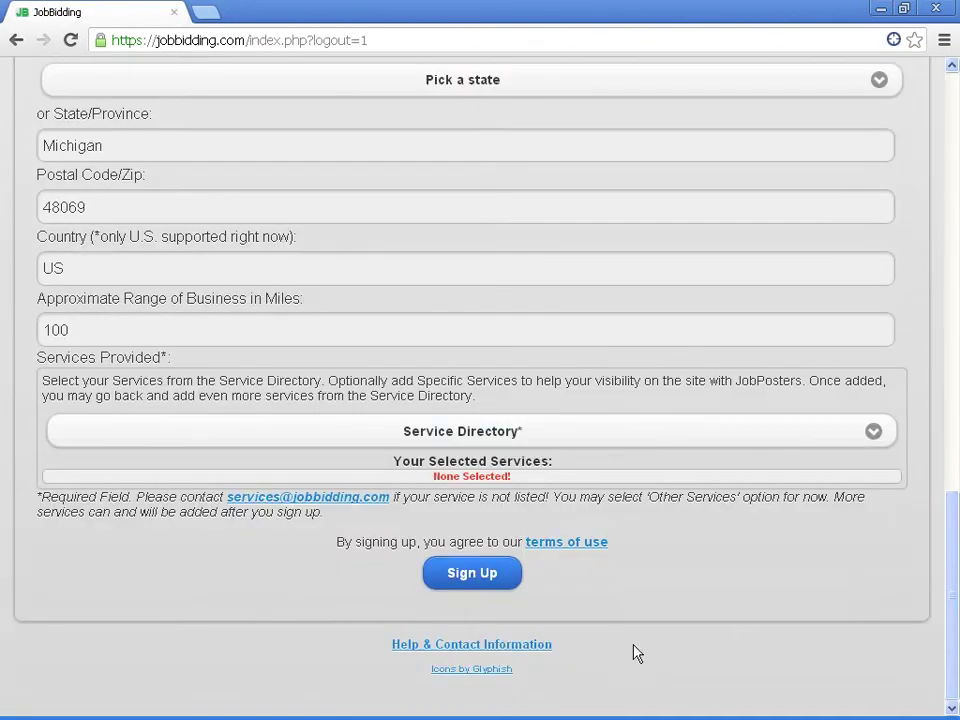
Step: View the Help & Contact Information page and the contact form linked from it, and close them
{"action": "left_click", "coordinate": [516, 644]}
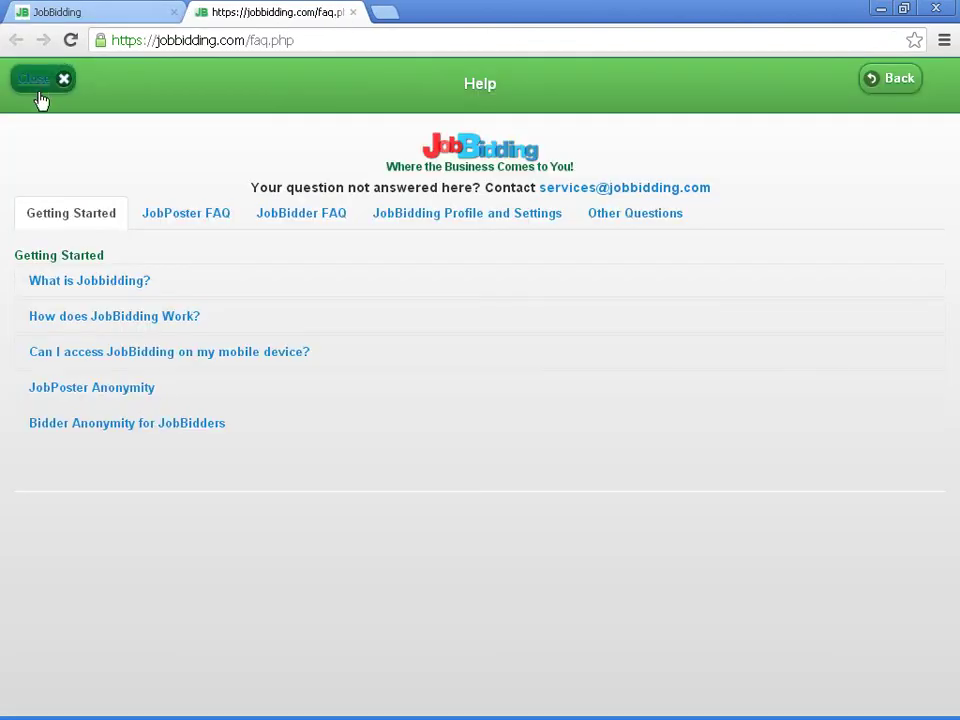
{"action": "left_click", "coordinate": [590, 189]}
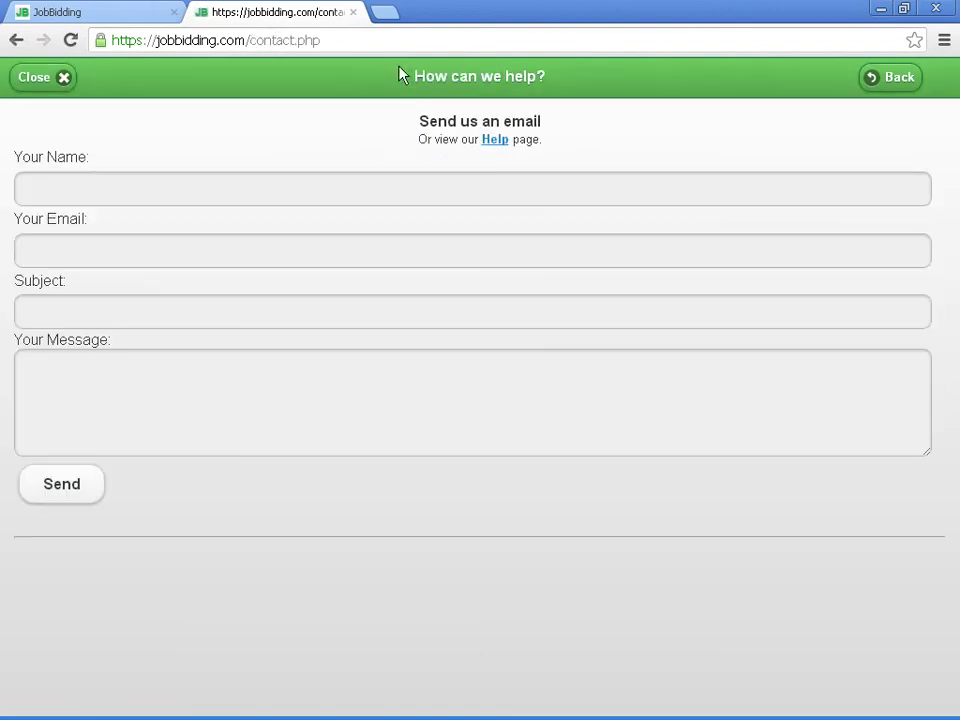
{"action": "left_click", "coordinate": [352, 12]}
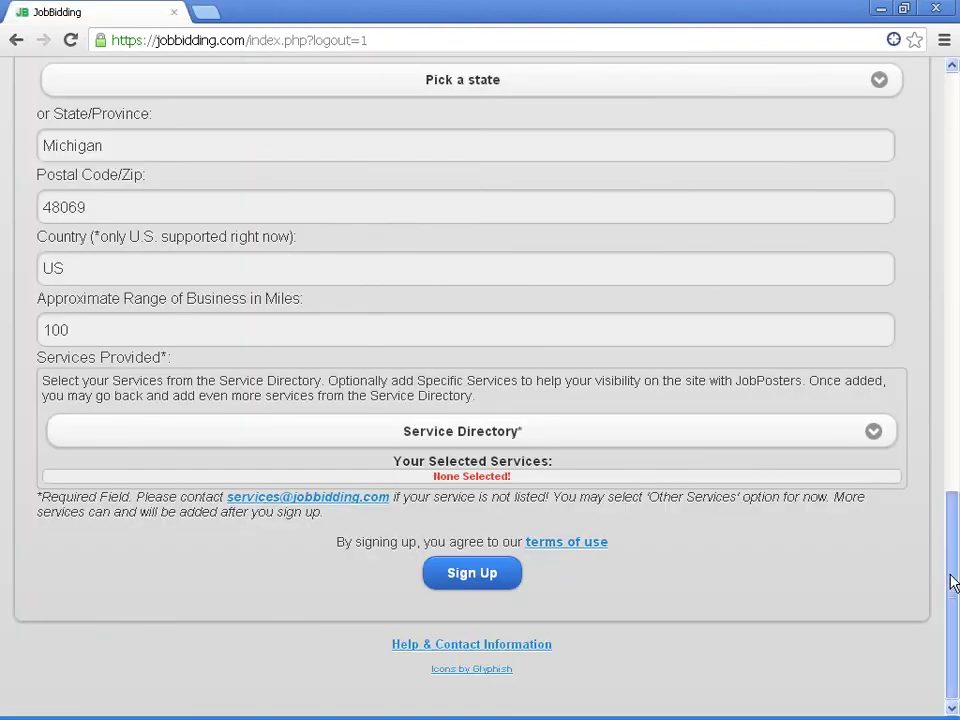
Step: Choose the Home & Property category in the Service Directory and add Yardwork & Landscaping as a provided service
{"action": "scroll", "coordinate": [954, 551], "scroll_direction": "up", "scroll_amount": 1}
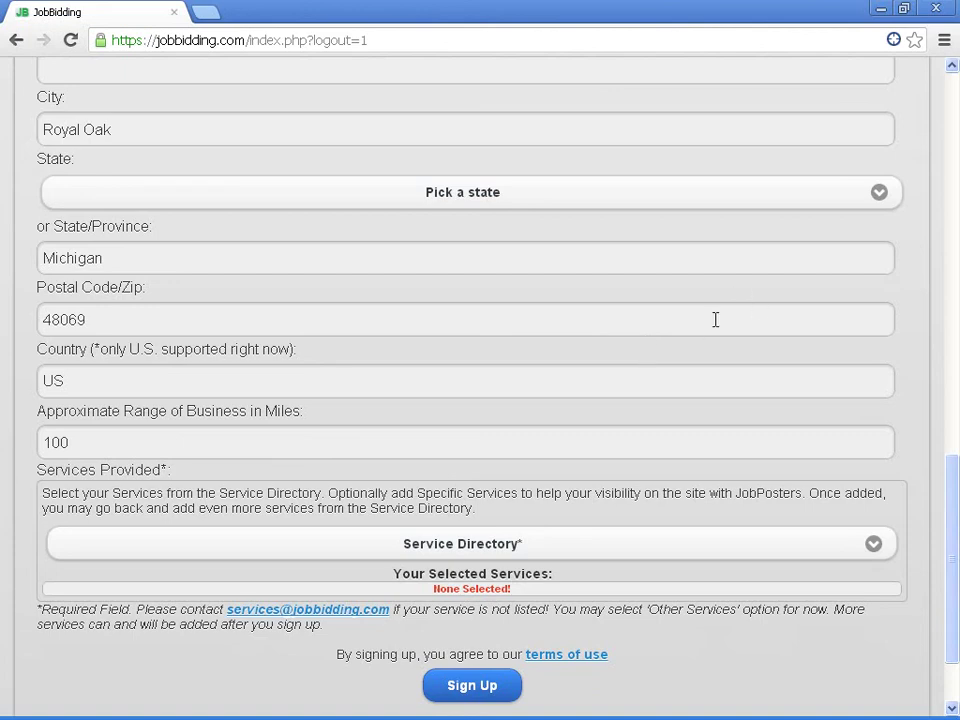
{"action": "left_click", "coordinate": [589, 549]}
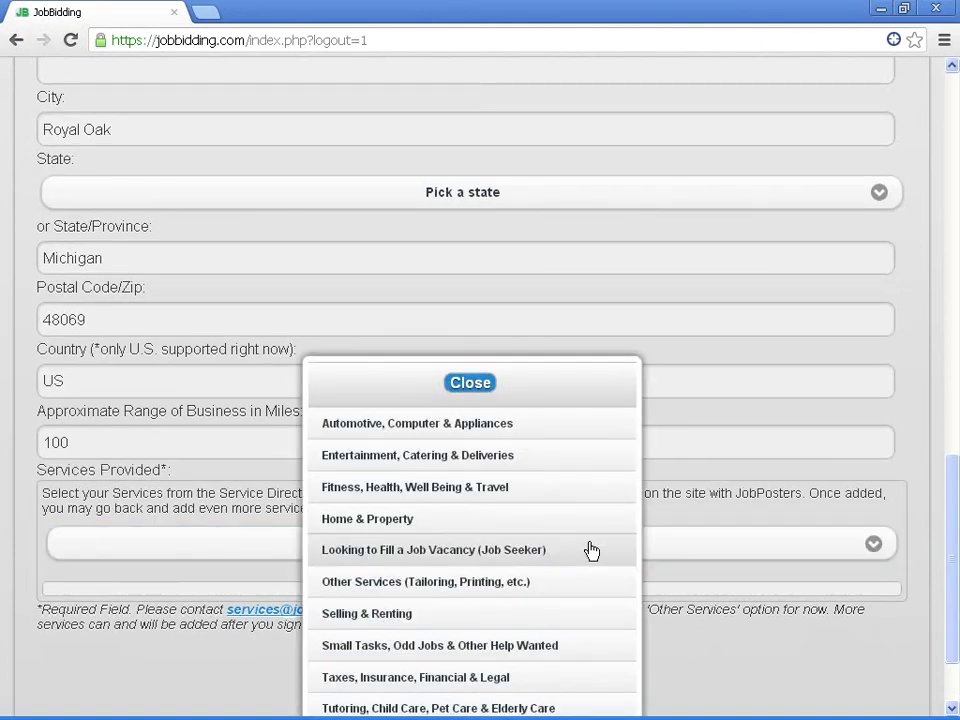
{"action": "left_click_drag", "start_coordinate": [953, 488], "coordinate": [891, 523]}
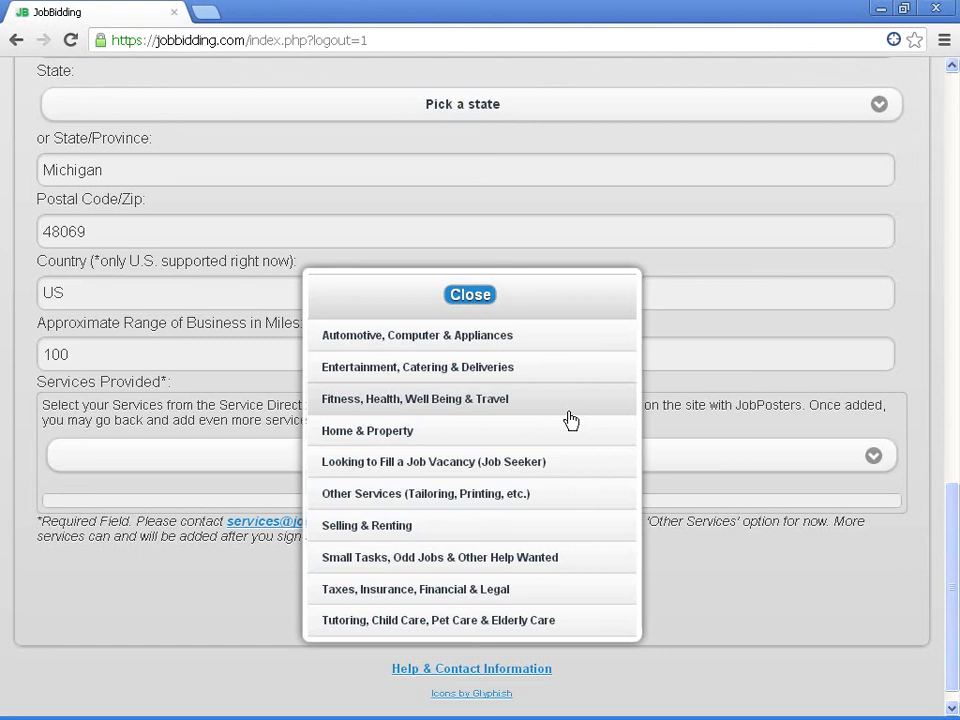
{"action": "left_click", "coordinate": [437, 441]}
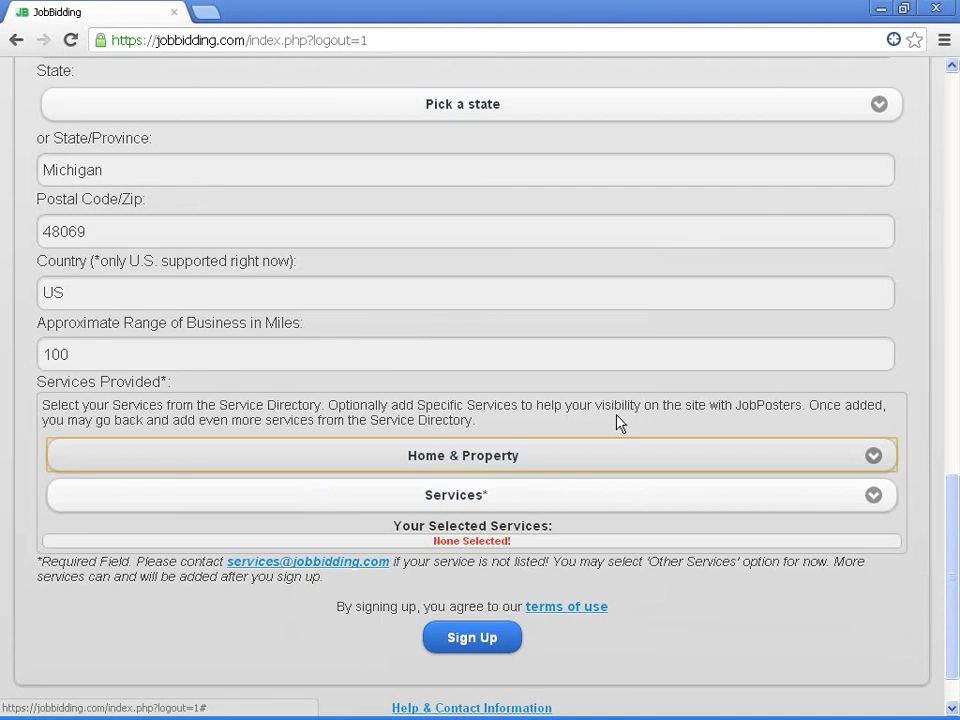
{"action": "left_click", "coordinate": [550, 510]}
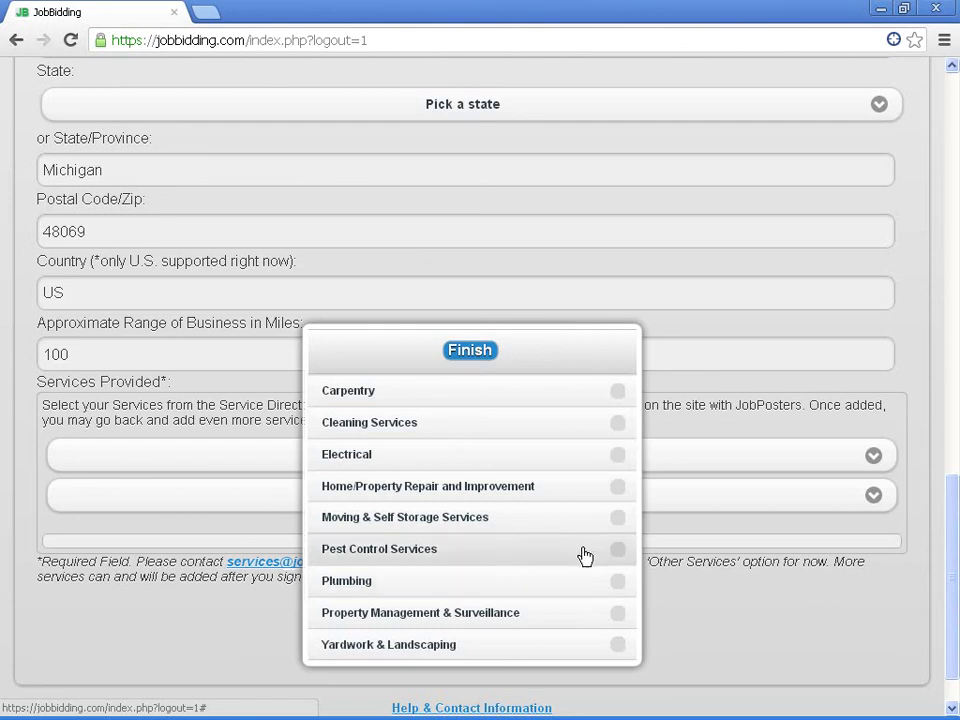
{"action": "left_click", "coordinate": [618, 648]}
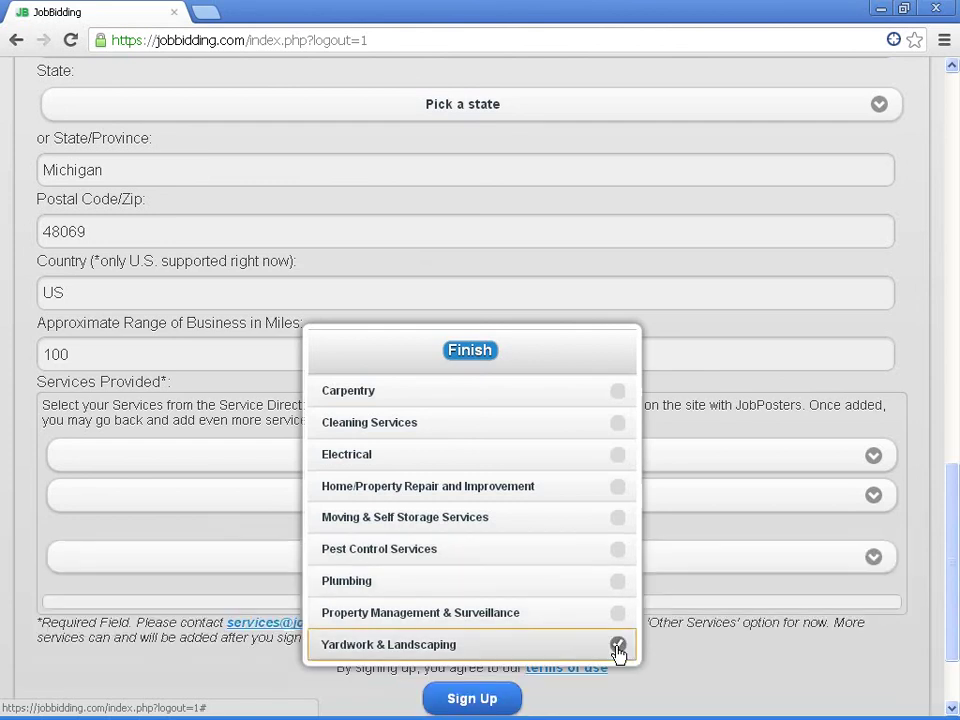
{"action": "left_click", "coordinate": [470, 351]}
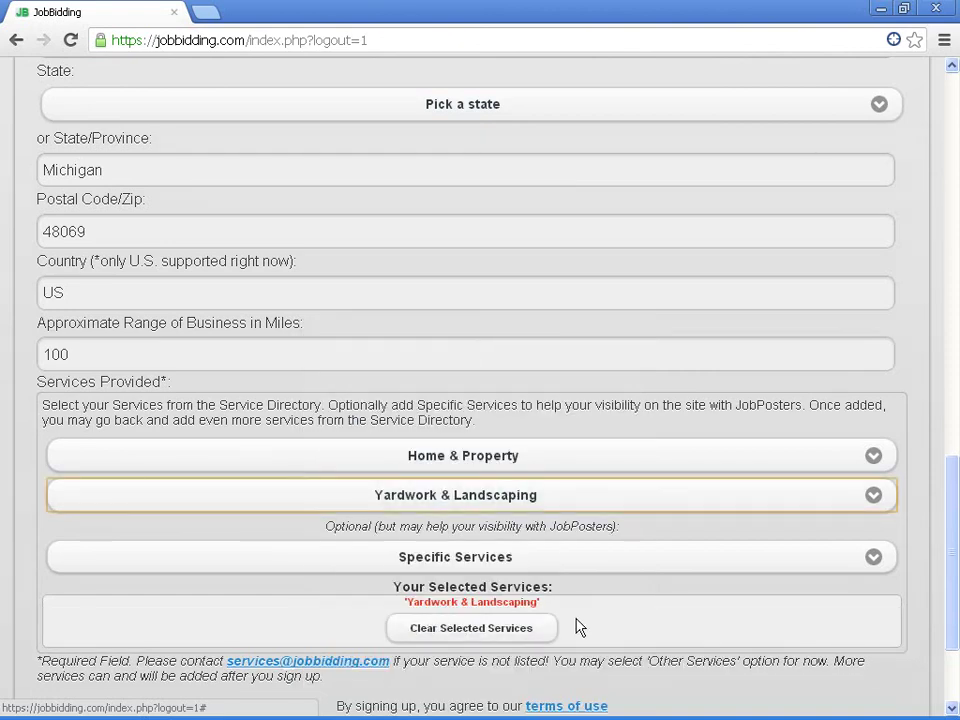
{"action": "left_click_drag", "start_coordinate": [951, 508], "coordinate": [955, 313]}
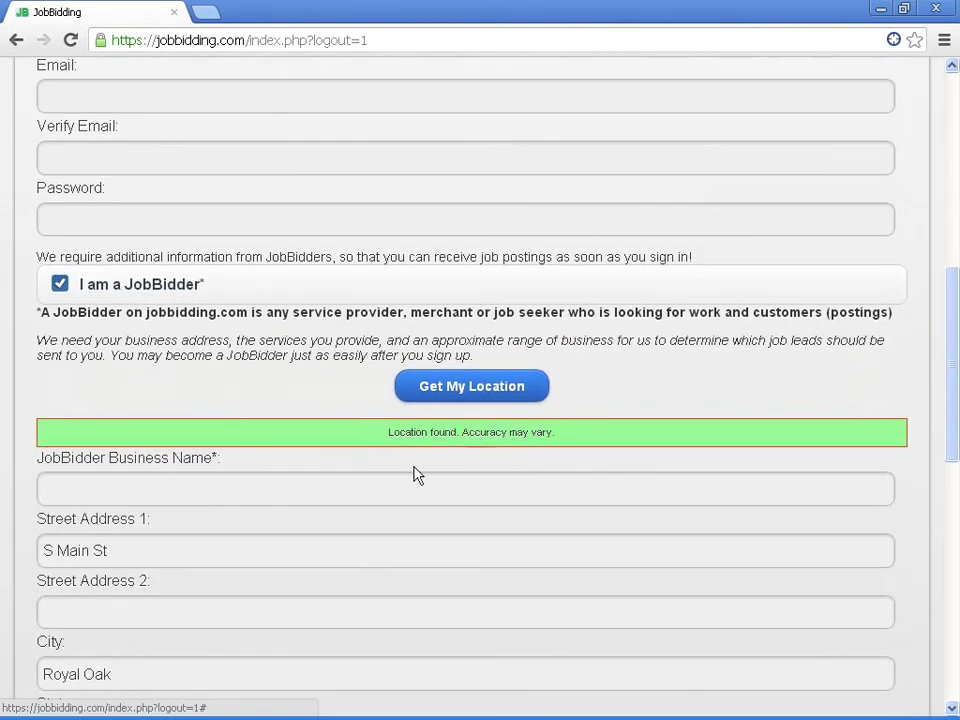
{"action": "left_click", "coordinate": [285, 483]}
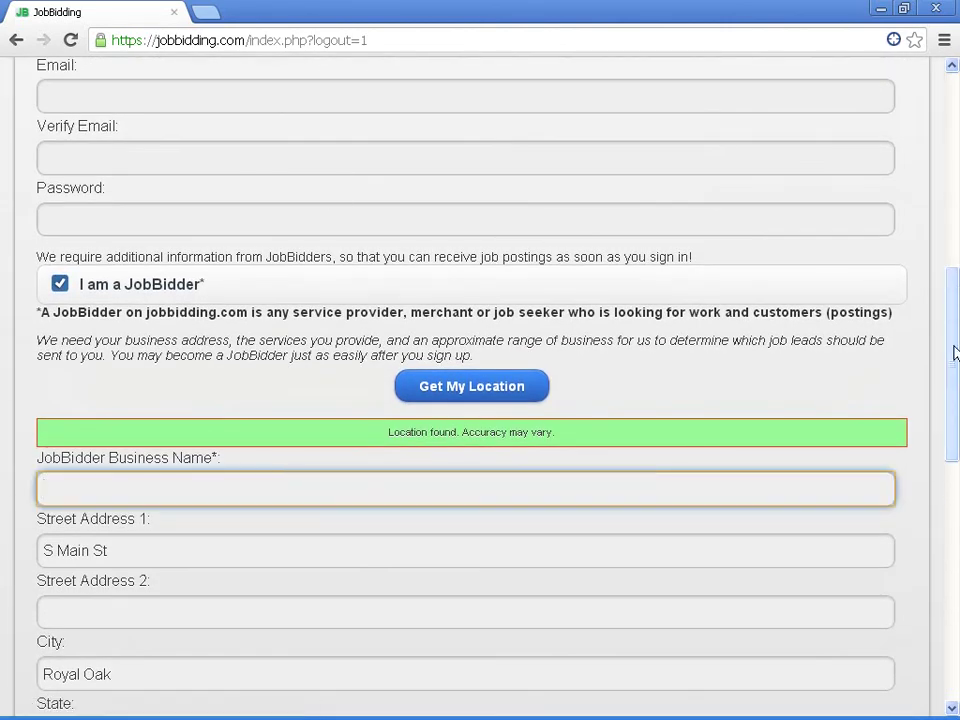
{"action": "scroll", "coordinate": [424, 315], "scroll_direction": "up", "scroll_amount": 3}
{"action": "scroll", "coordinate": [955, 285], "scroll_direction": "down", "scroll_amount": 15}
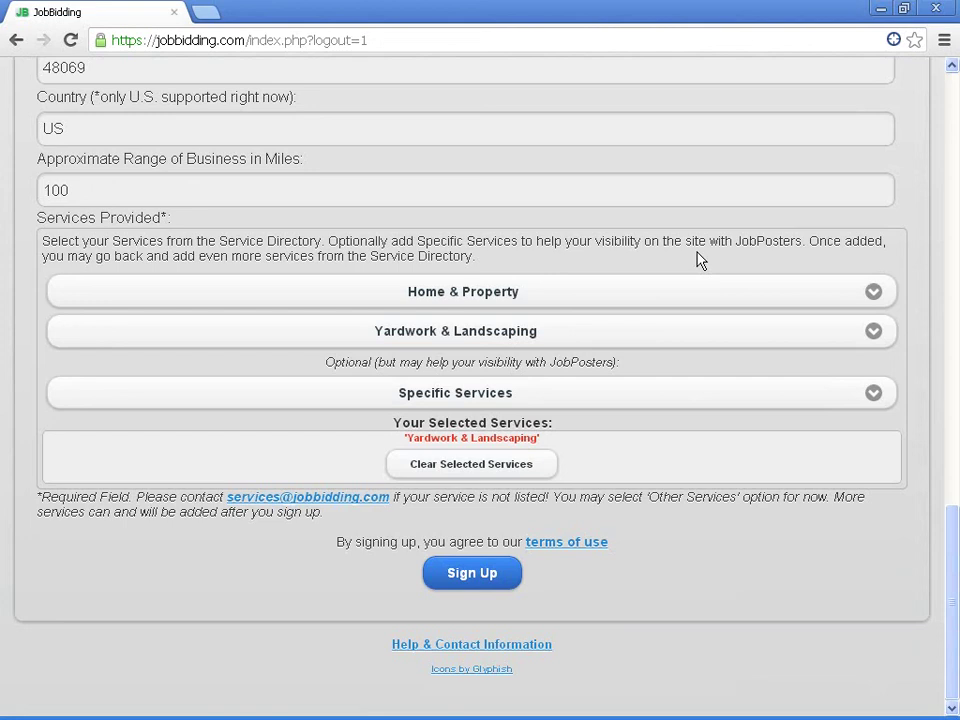
Step: Add Leaf Removal as a specific service under Yardwork & Landscaping
{"action": "left_click", "coordinate": [641, 398]}
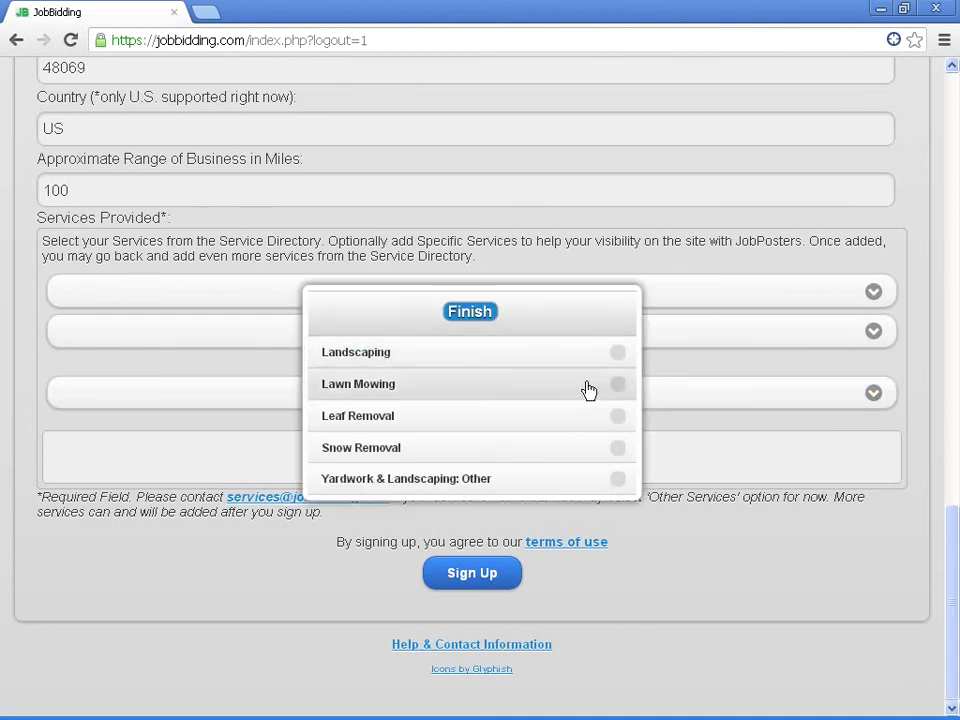
{"action": "left_click", "coordinate": [618, 416]}
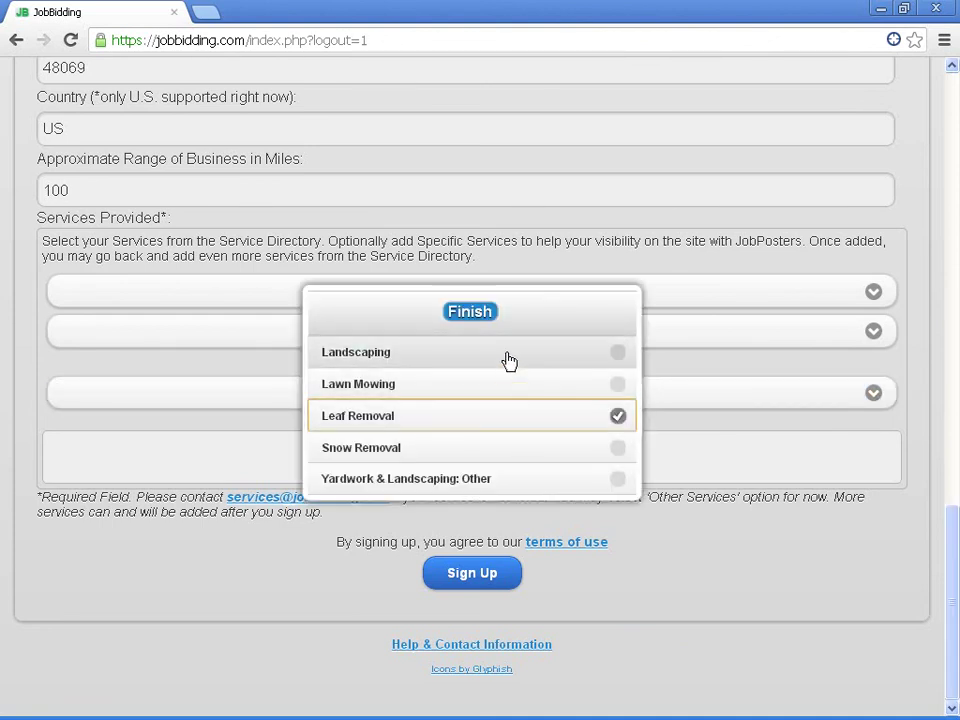
{"action": "left_click", "coordinate": [468, 312]}
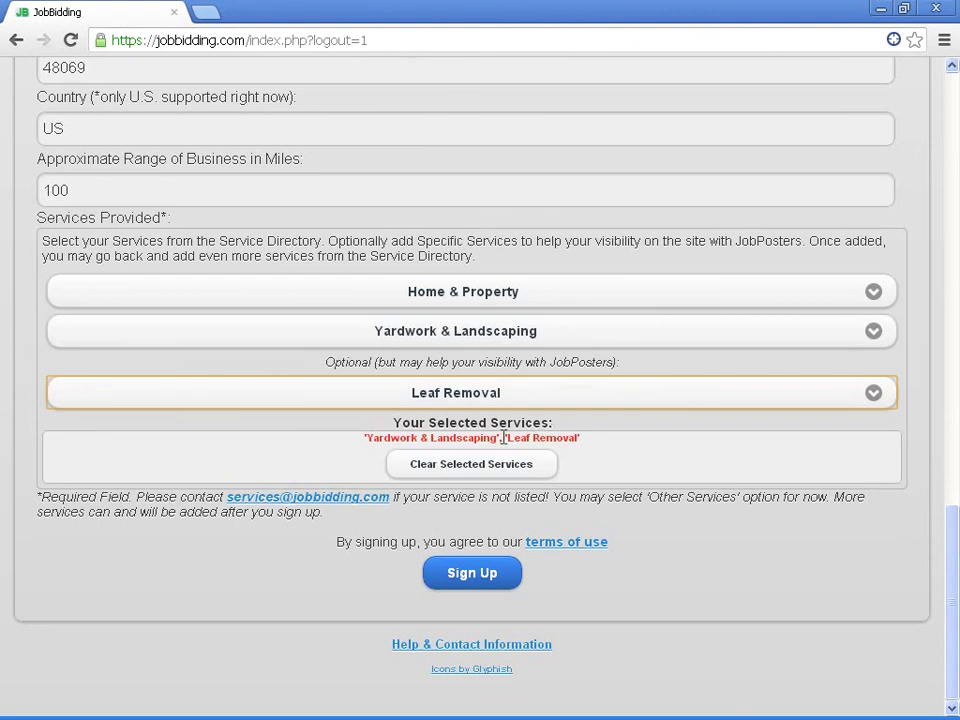
{"action": "left_click_drag", "start_coordinate": [366, 443], "coordinate": [493, 443]}
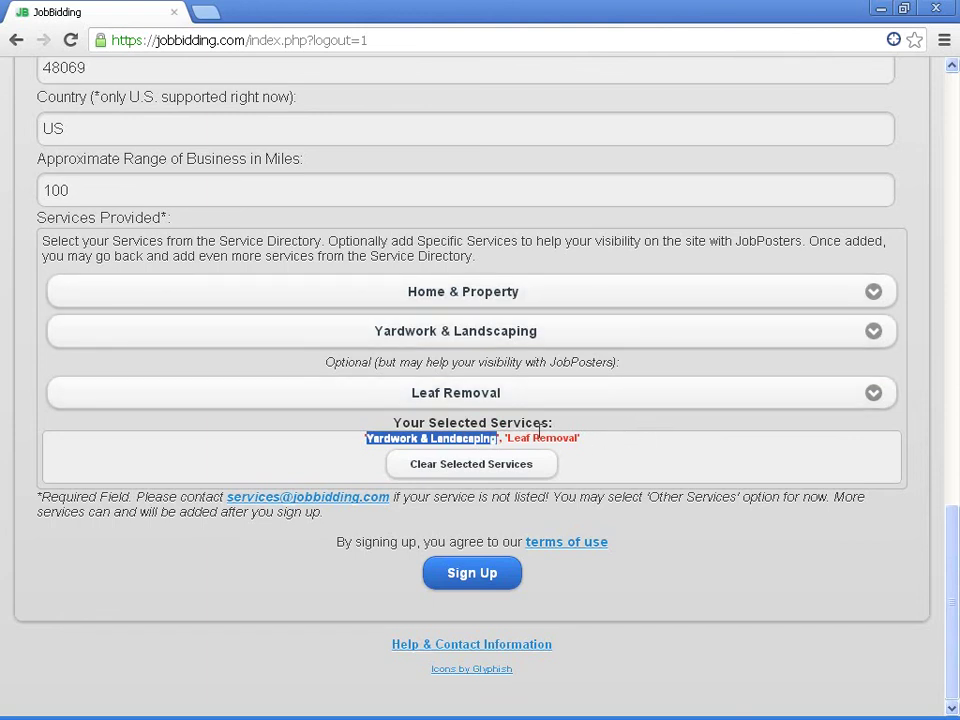
{"action": "left_click", "coordinate": [507, 438]}
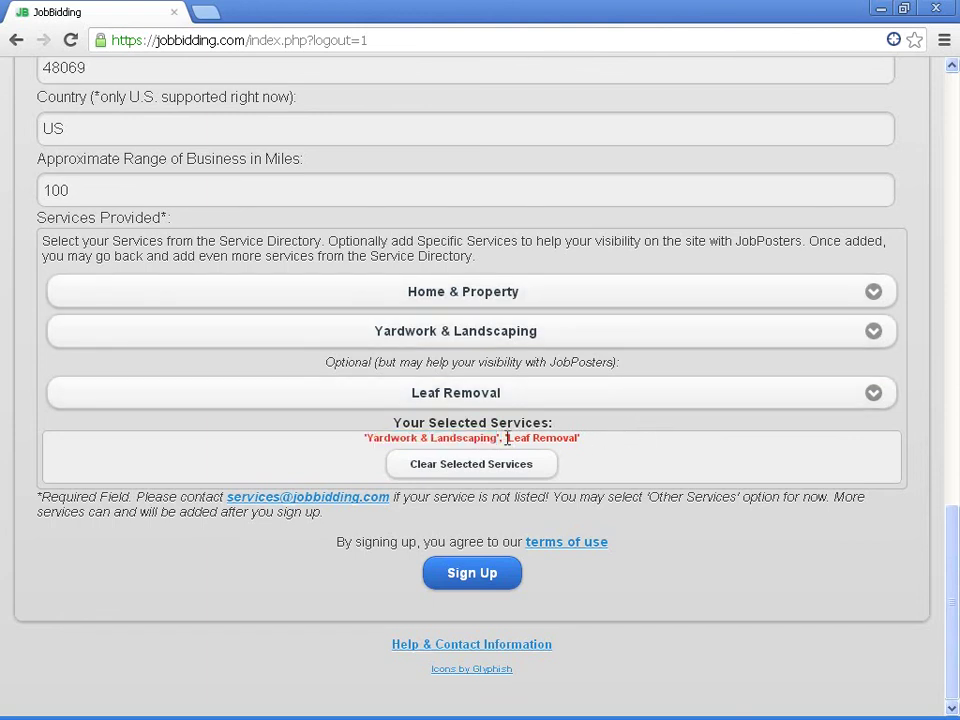
{"action": "left_click_drag", "start_coordinate": [507, 438], "coordinate": [580, 440]}
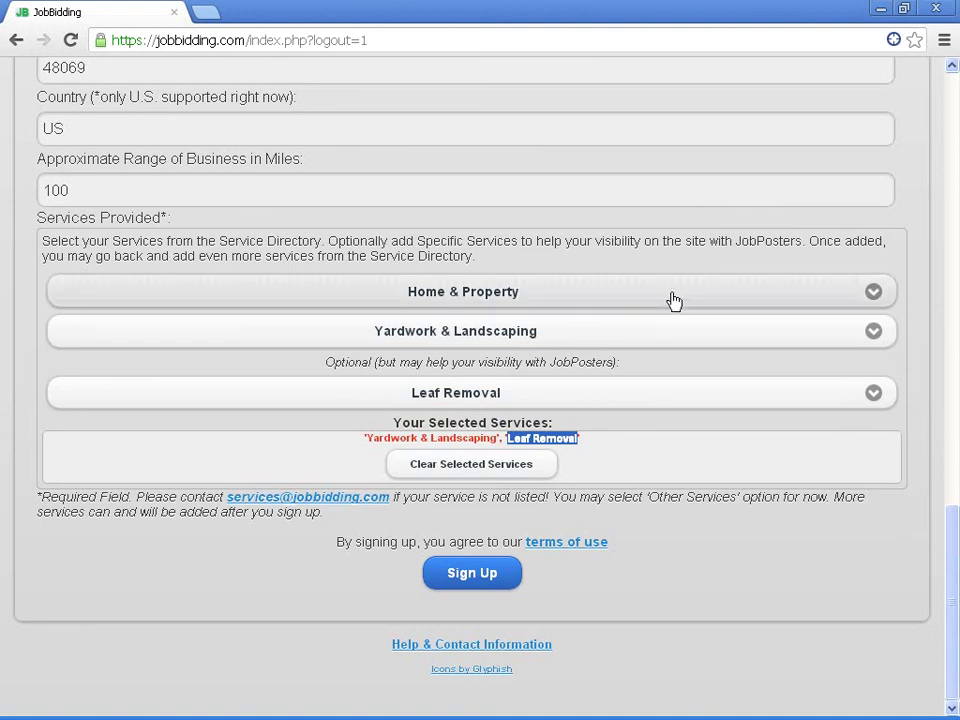
Step: Add Landscaping, Lawn Mowing, Snow Removal and Yardwork & Landscaping: Other to the specific services
{"action": "left_click", "coordinate": [626, 393]}
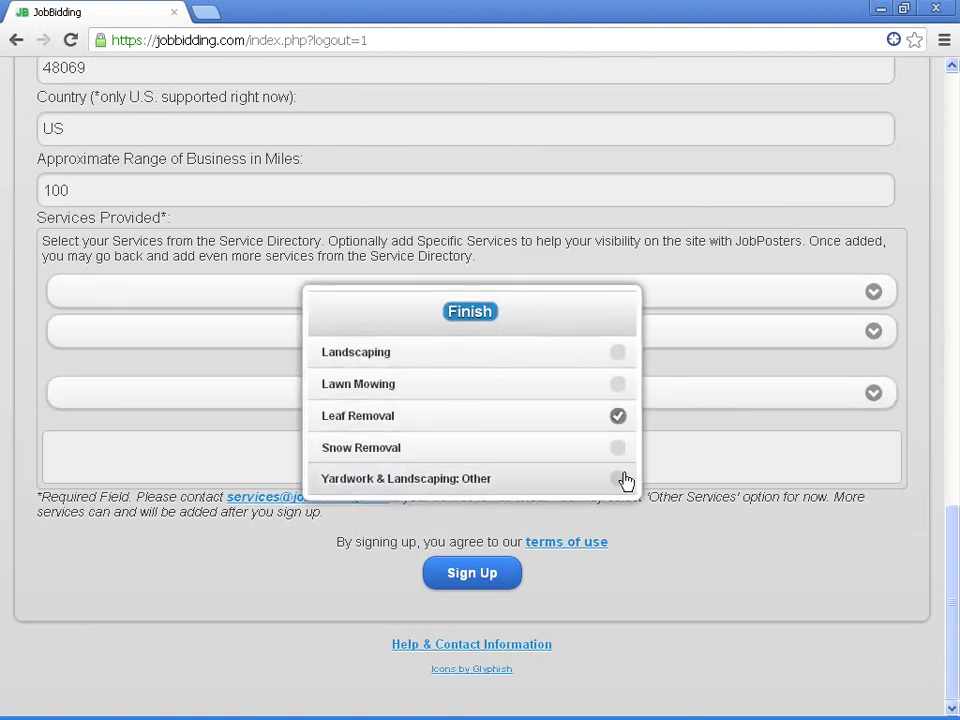
{"action": "left_click", "coordinate": [620, 479]}
{"action": "left_click", "coordinate": [618, 458]}
{"action": "left_click", "coordinate": [620, 386]}
{"action": "left_click", "coordinate": [618, 354]}
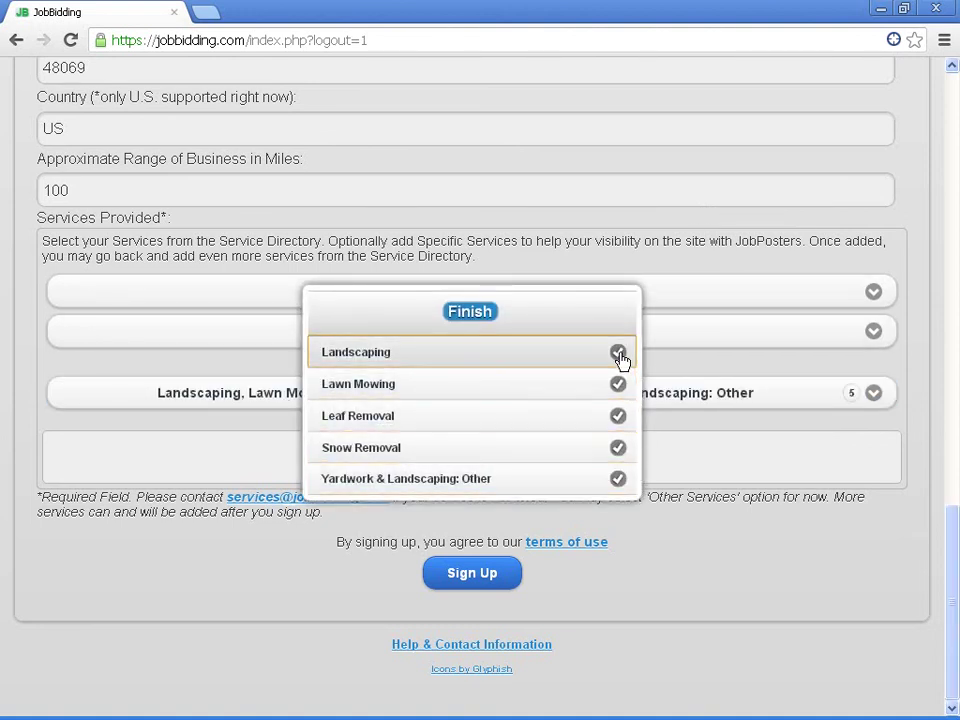
{"action": "left_click", "coordinate": [476, 314]}
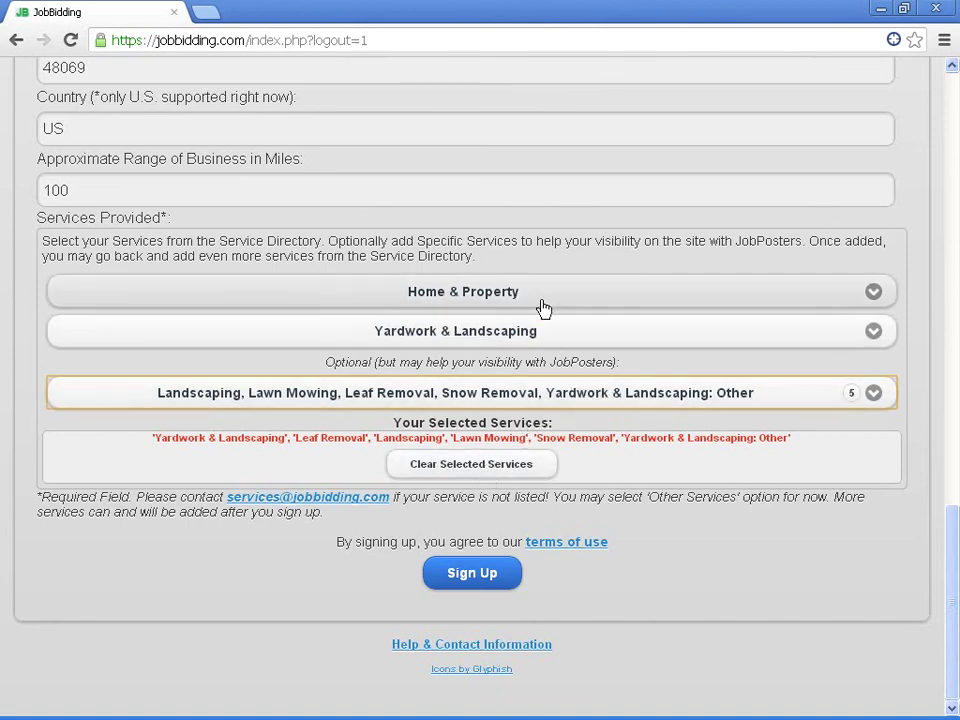
Step: Add Computer Repair and Vehicle Repair & Bodyshop from the Automotive, Computer & Appliances category as provided services, and view their specific services without selecting any
{"action": "left_click", "coordinate": [542, 300]}
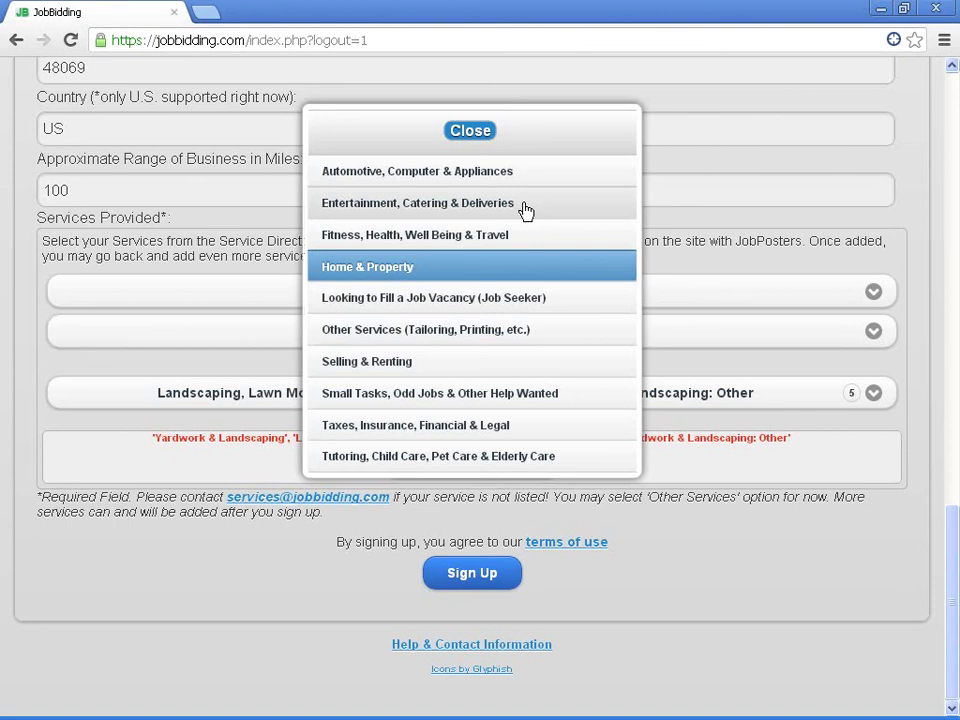
{"action": "left_click", "coordinate": [462, 185]}
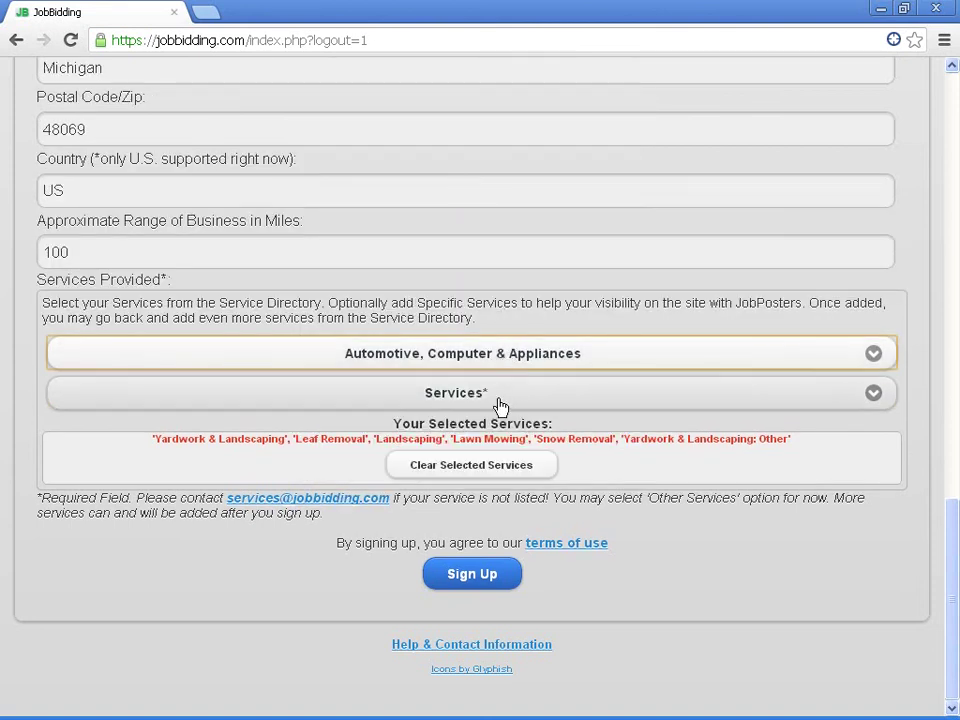
{"action": "left_click", "coordinate": [498, 407]}
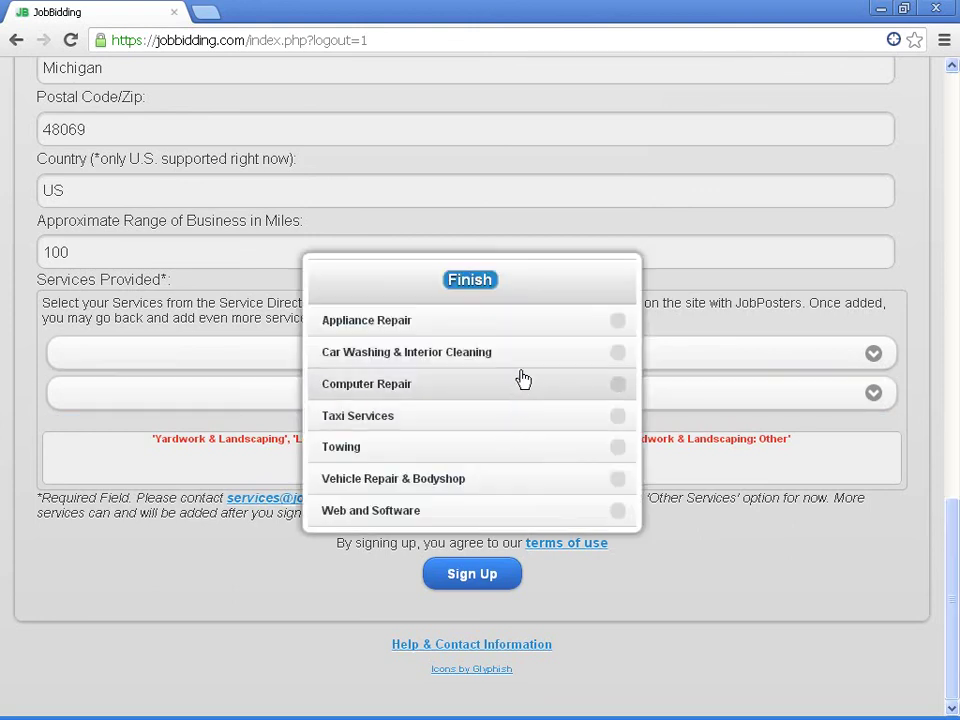
{"action": "left_click", "coordinate": [617, 390]}
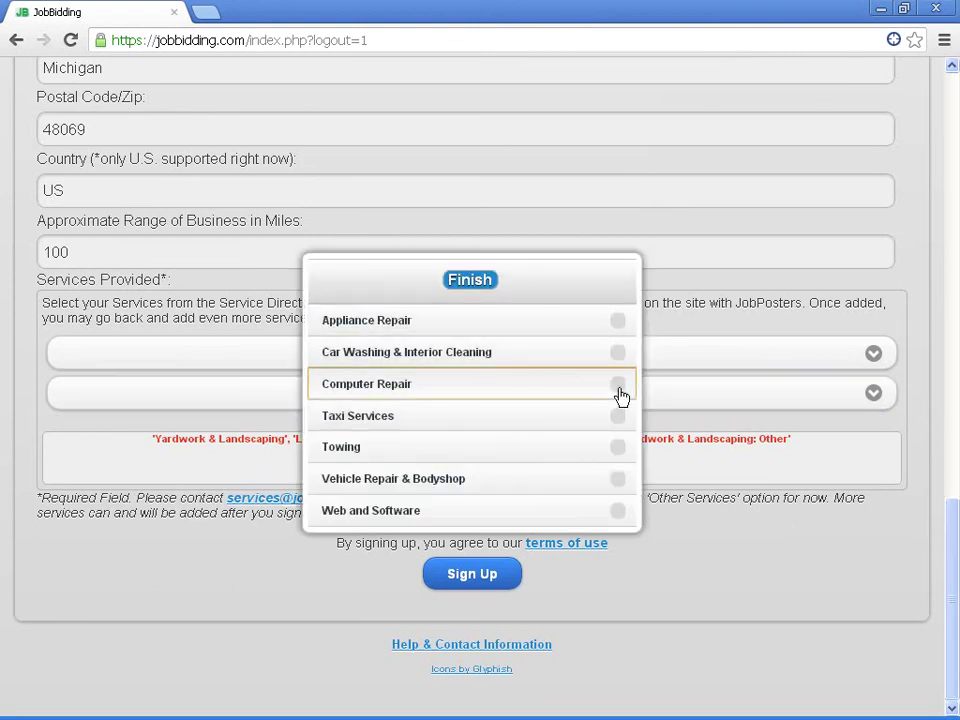
{"action": "left_click", "coordinate": [618, 480]}
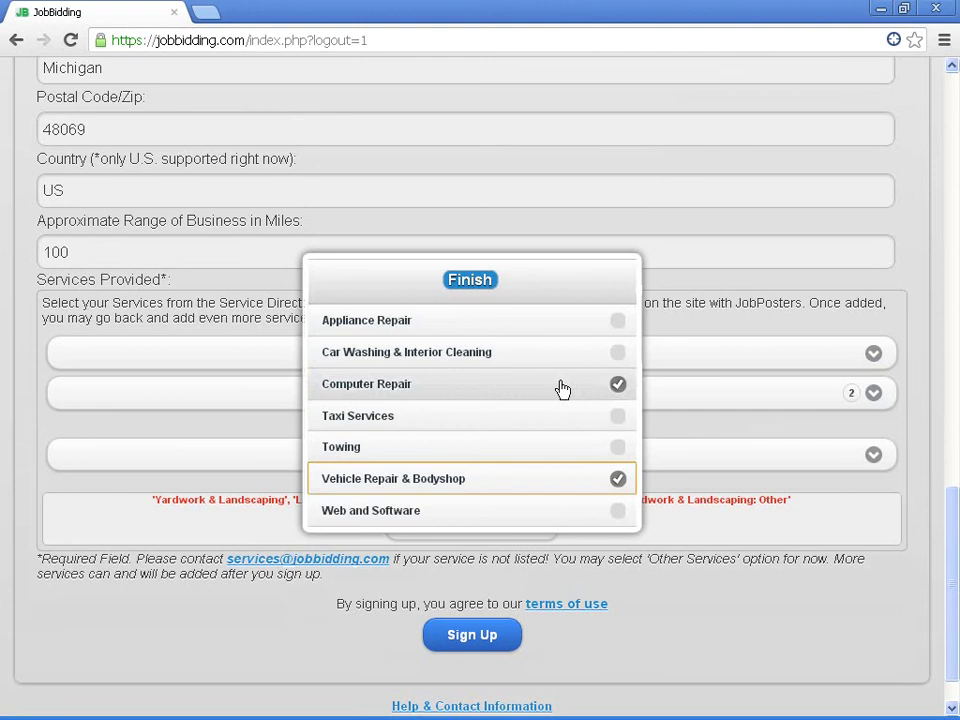
{"action": "left_click", "coordinate": [478, 283]}
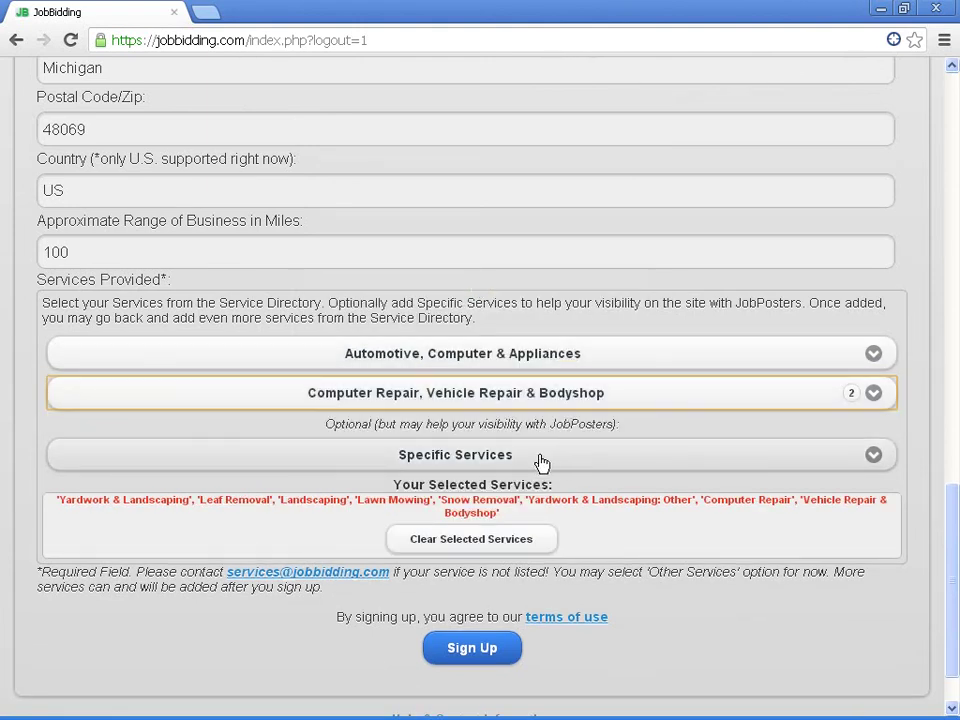
{"action": "left_click", "coordinate": [541, 463]}
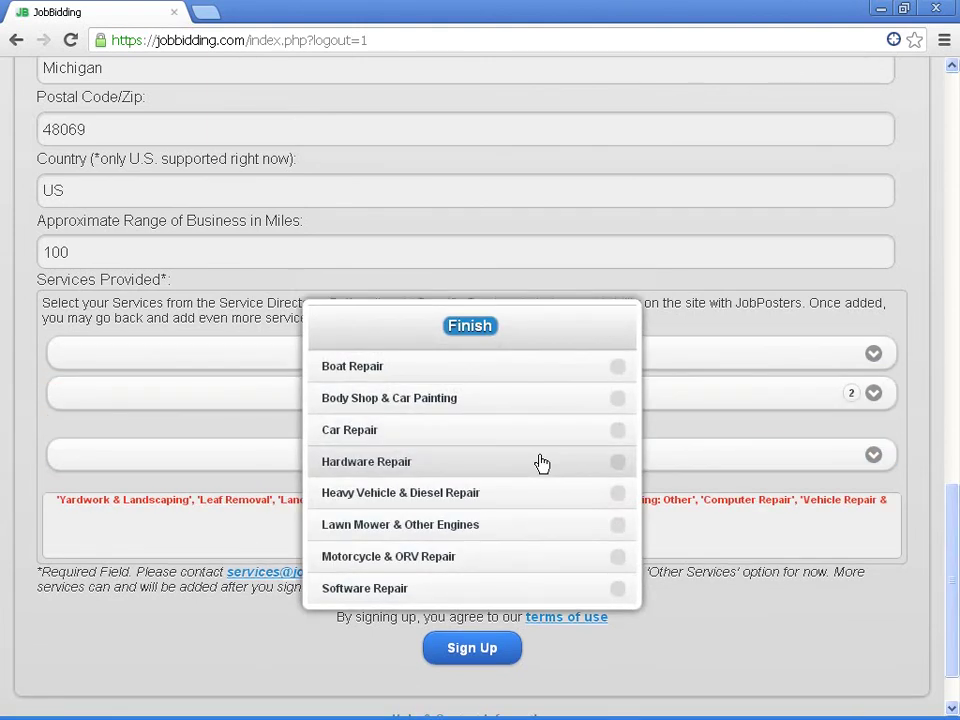
{"action": "left_click", "coordinate": [470, 326]}
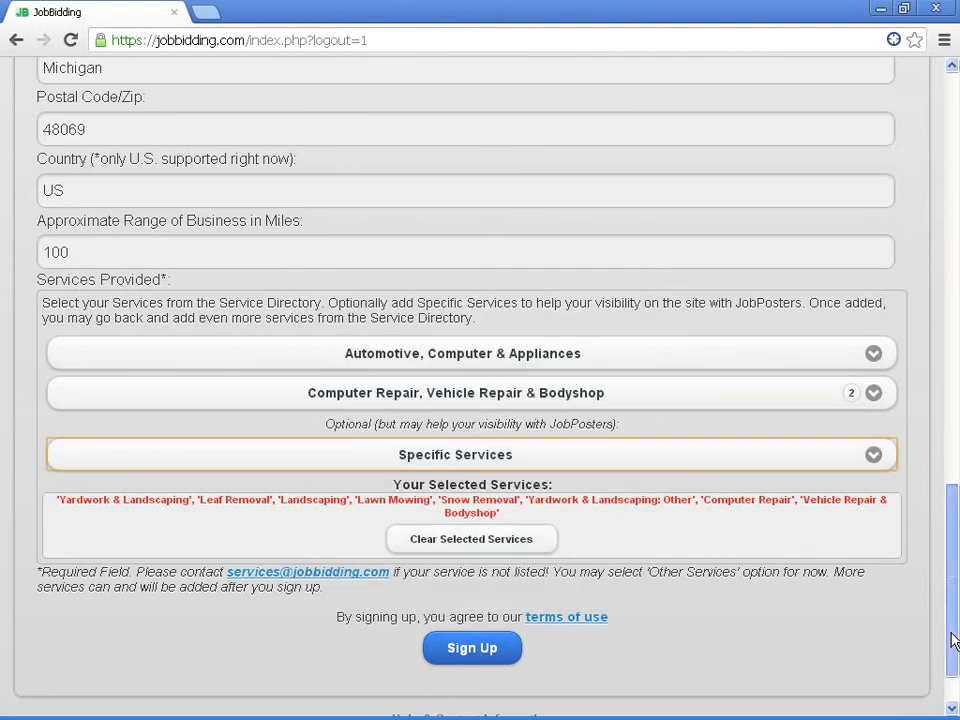
Step: View the site's login form with its email, password and forgotten-password options, and close it without logging in
{"action": "left_click_drag", "start_coordinate": [951, 634], "coordinate": [956, 160]}
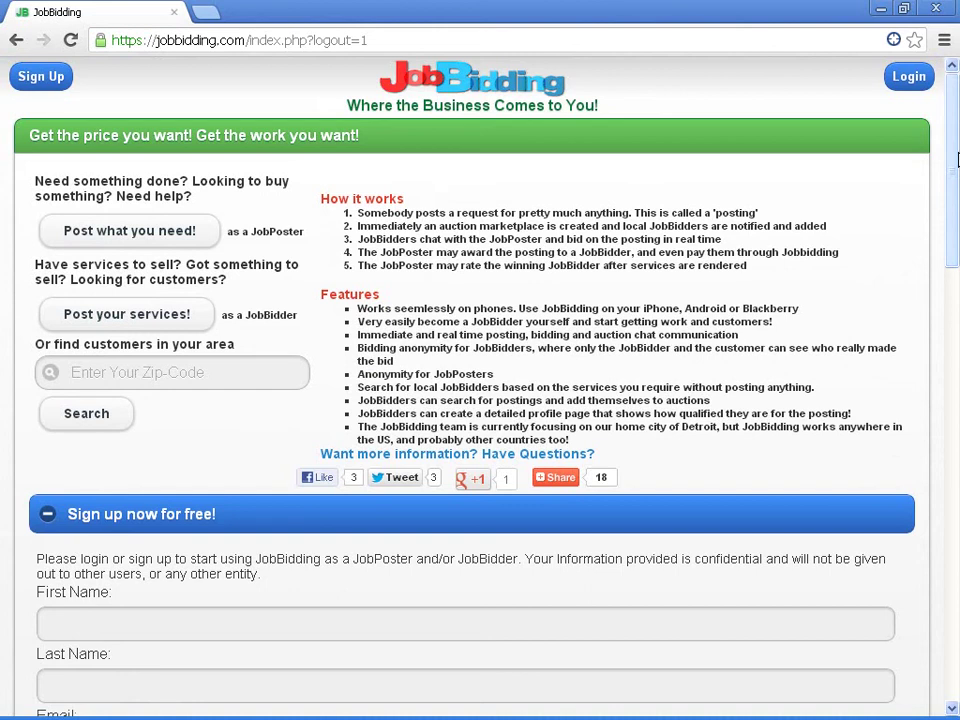
{"action": "left_click", "coordinate": [909, 80]}
{"action": "left_click", "coordinate": [585, 242]}
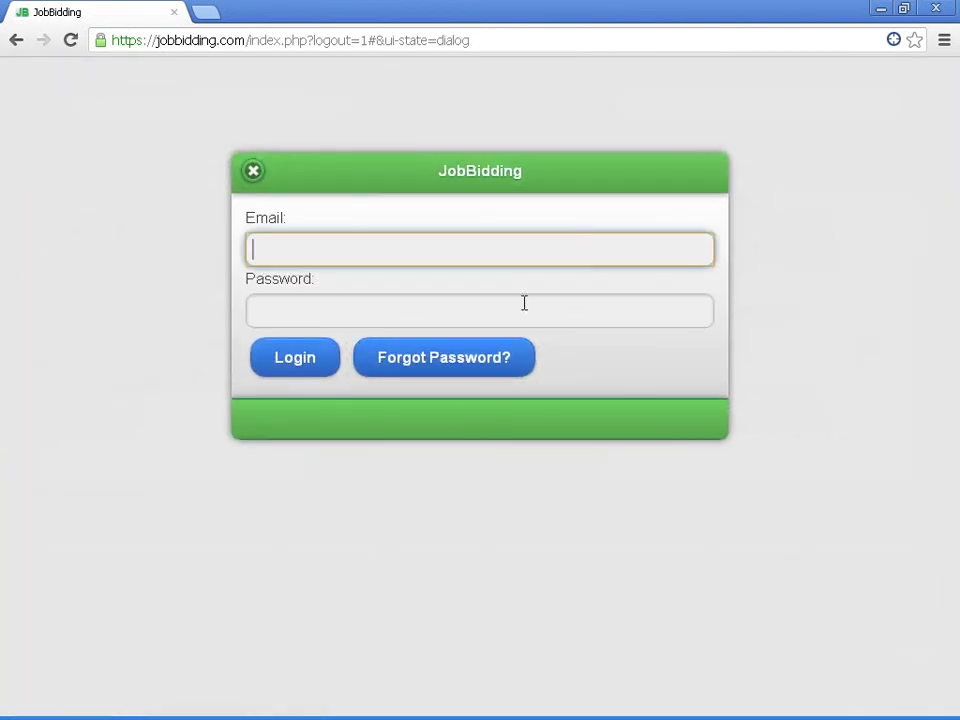
{"action": "left_click", "coordinate": [523, 304]}
{"action": "left_click", "coordinate": [570, 257]}
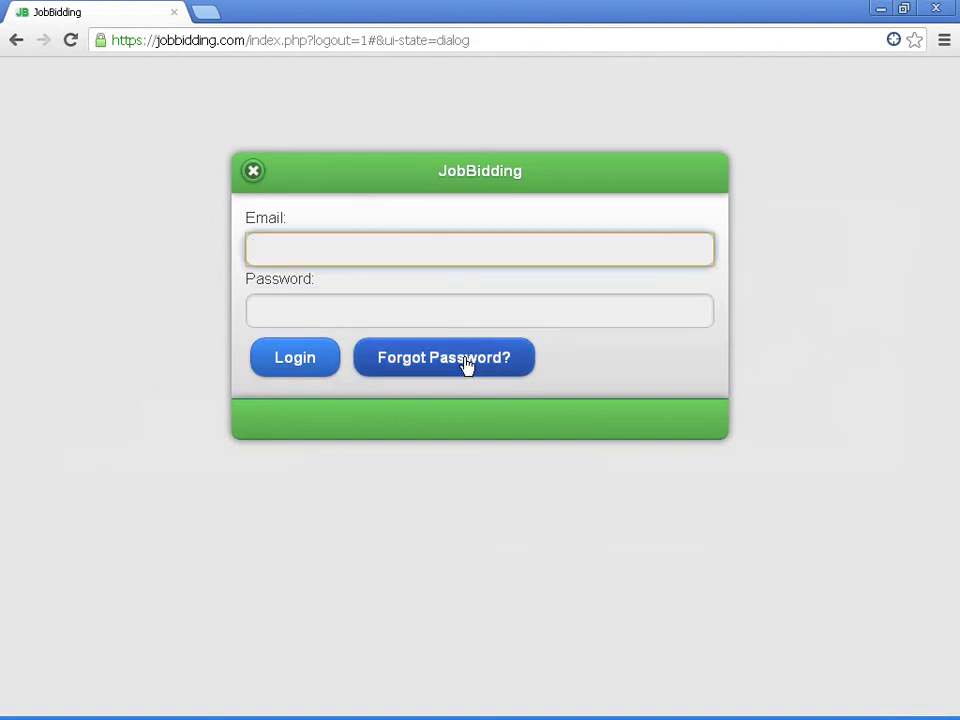
{"action": "left_click", "coordinate": [253, 172]}
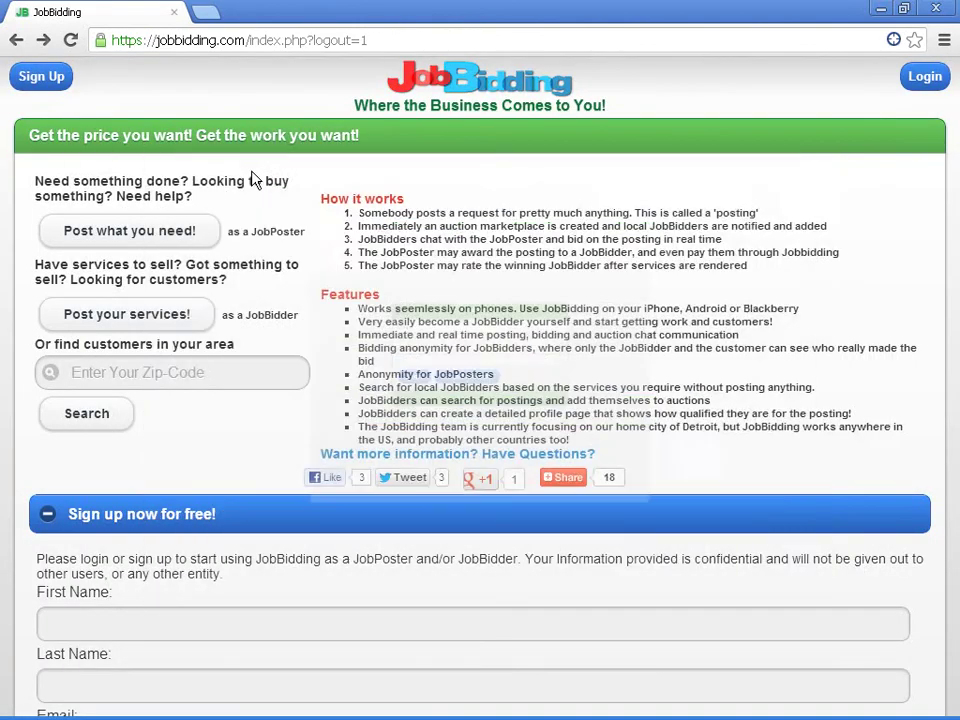